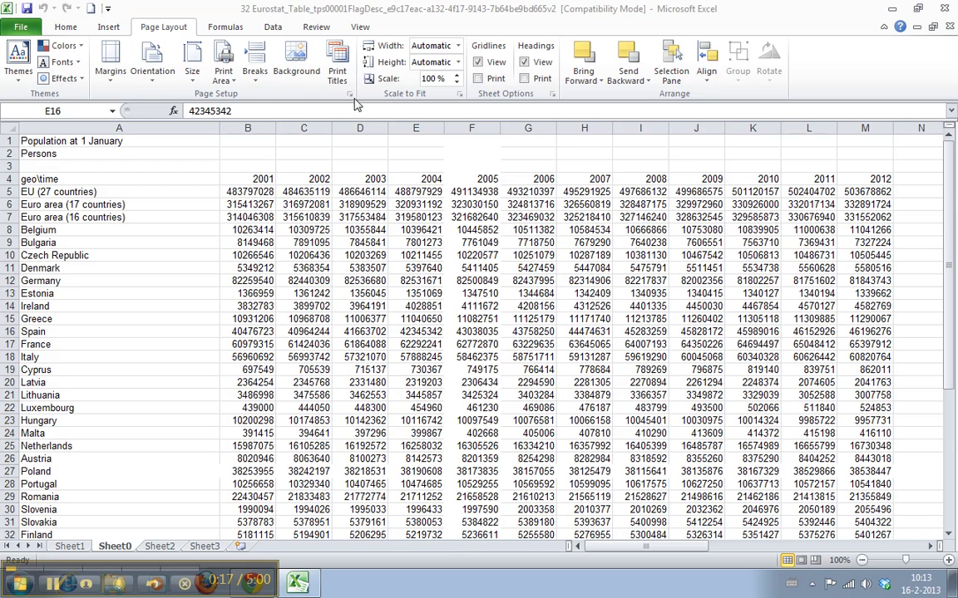
Step: Open the print preview of the population sheet from the Page Setup dialog
click(81, 33)
click(33, 27)
click(66, 27)
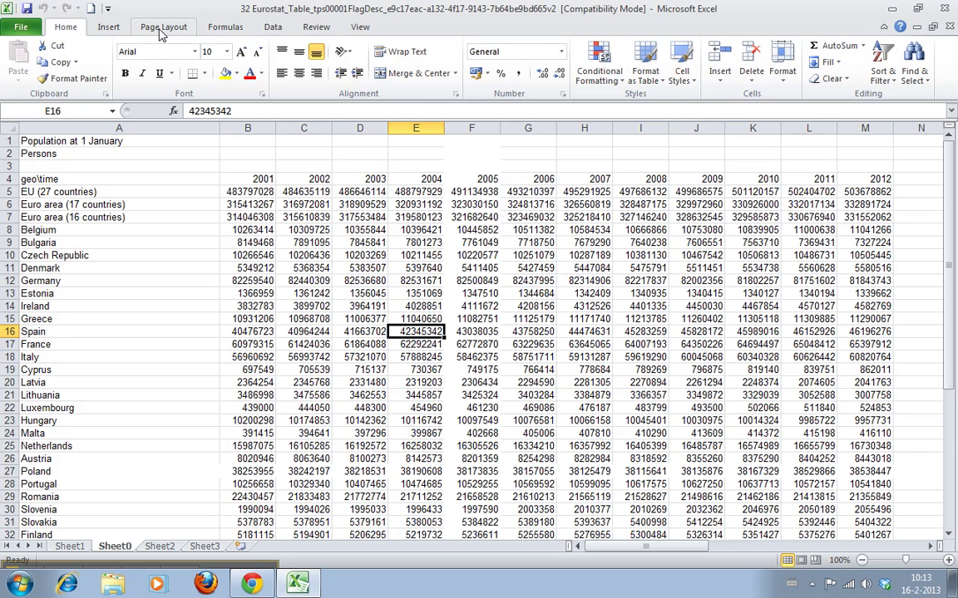
click(146, 28)
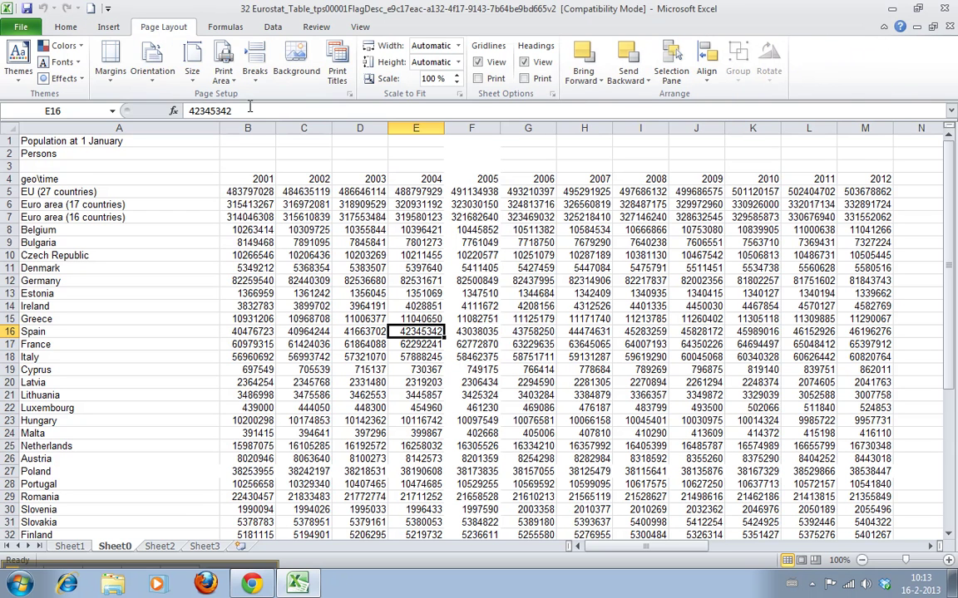
click(349, 94)
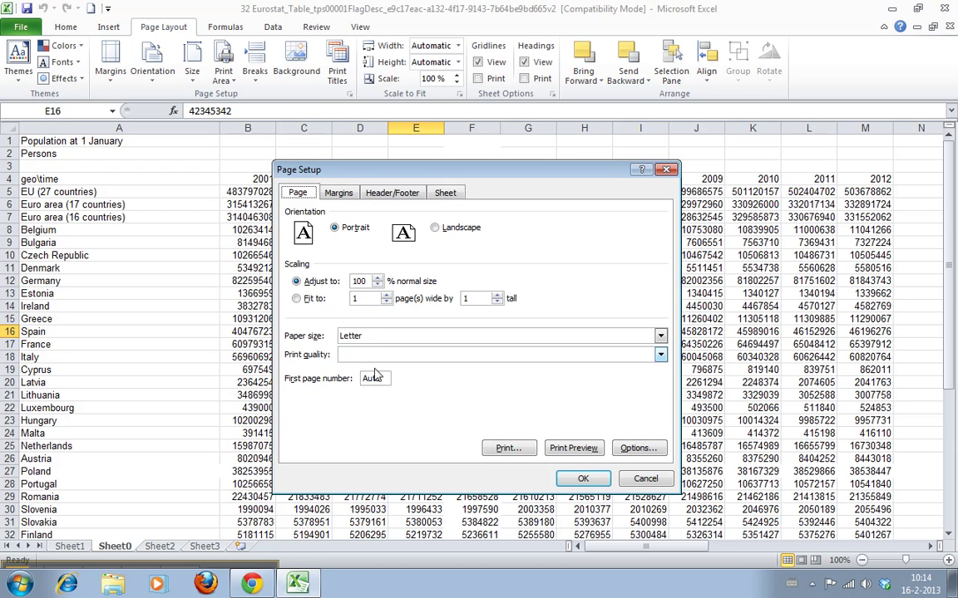
click(587, 449)
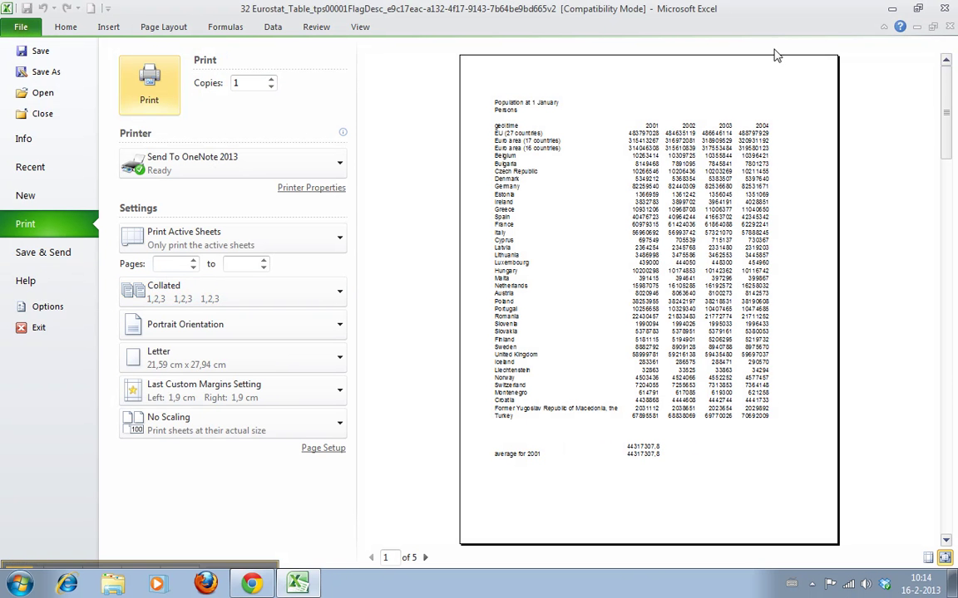
Step: Examine how the table and chart are split across the printed pages, through to the last page, and return to the worksheet
click(424, 558)
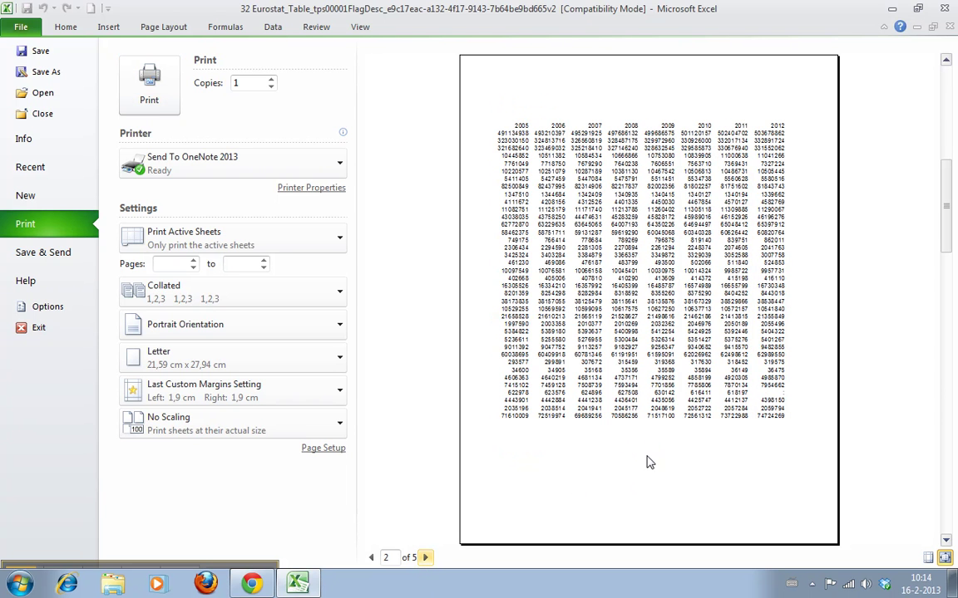
click(425, 557)
click(425, 558)
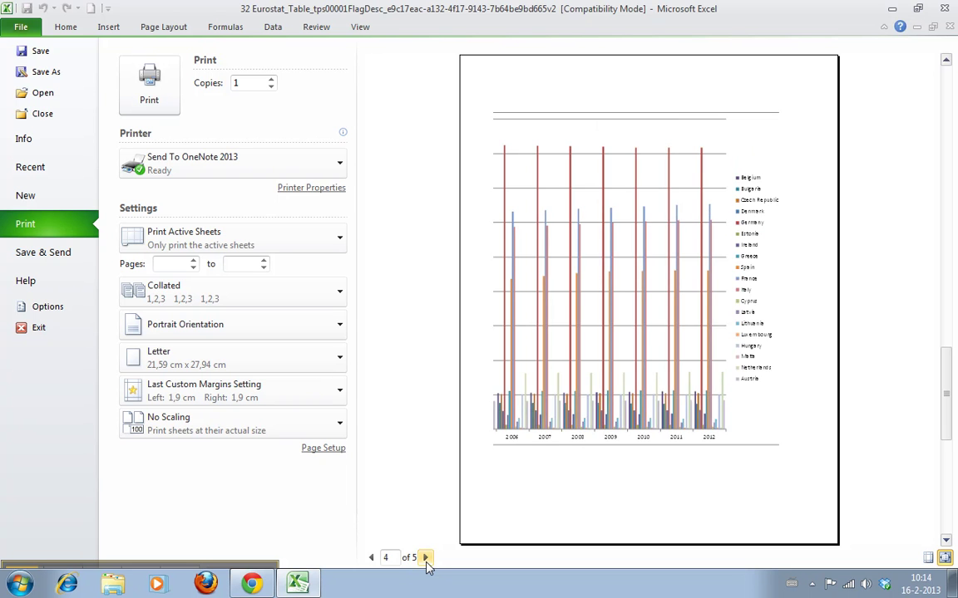
click(425, 558)
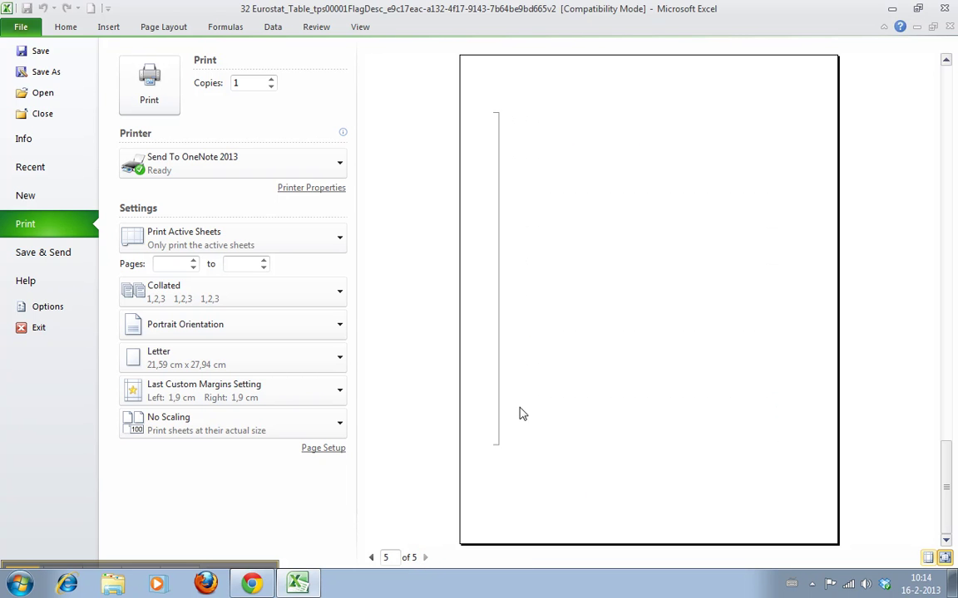
click(372, 558)
click(372, 558)
click(372, 558)
click(372, 558)
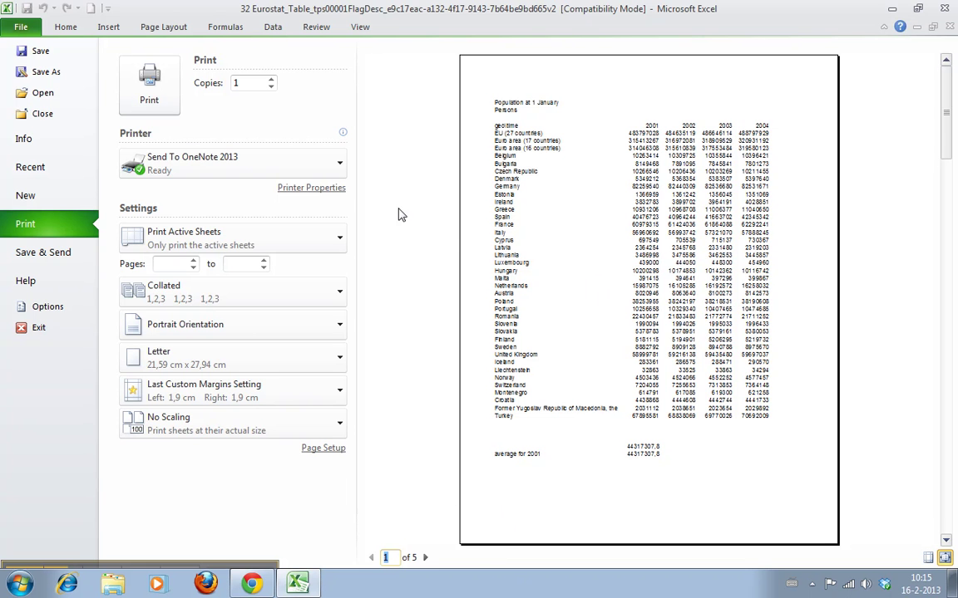
click(163, 25)
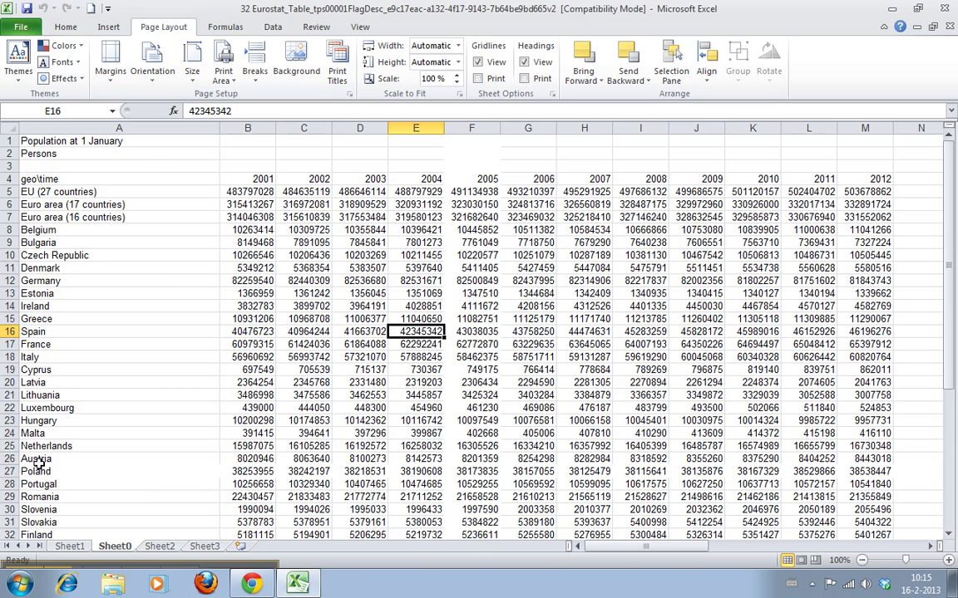
Step: Insert a horizontal page break above the Poland row (row 27)
click(12, 472)
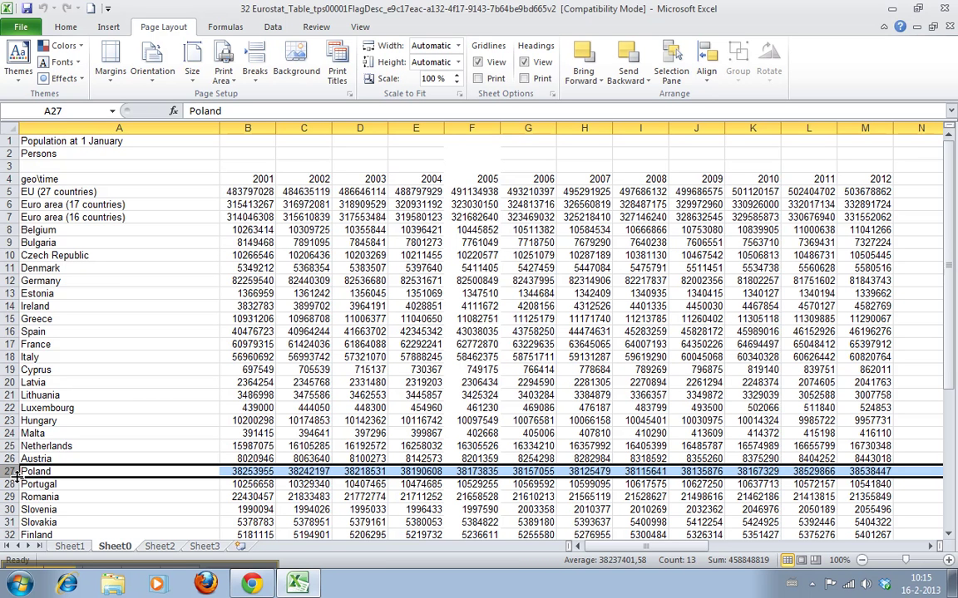
click(255, 56)
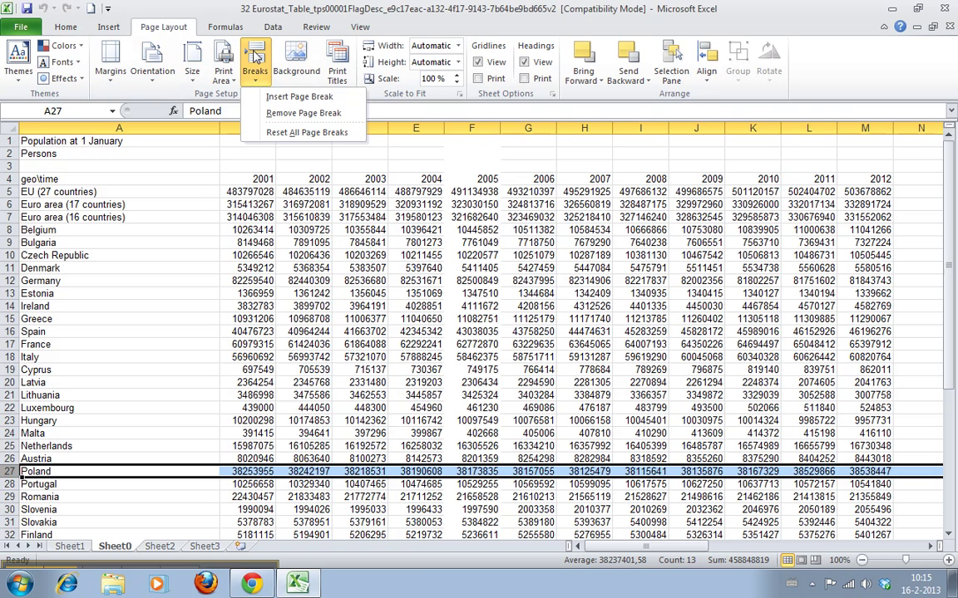
click(243, 95)
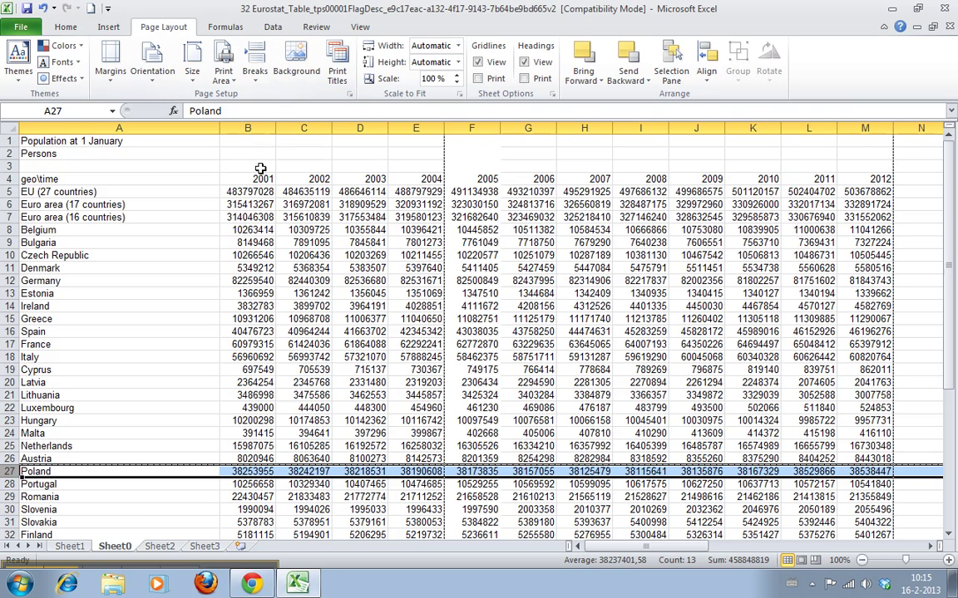
click(246, 433)
click(219, 465)
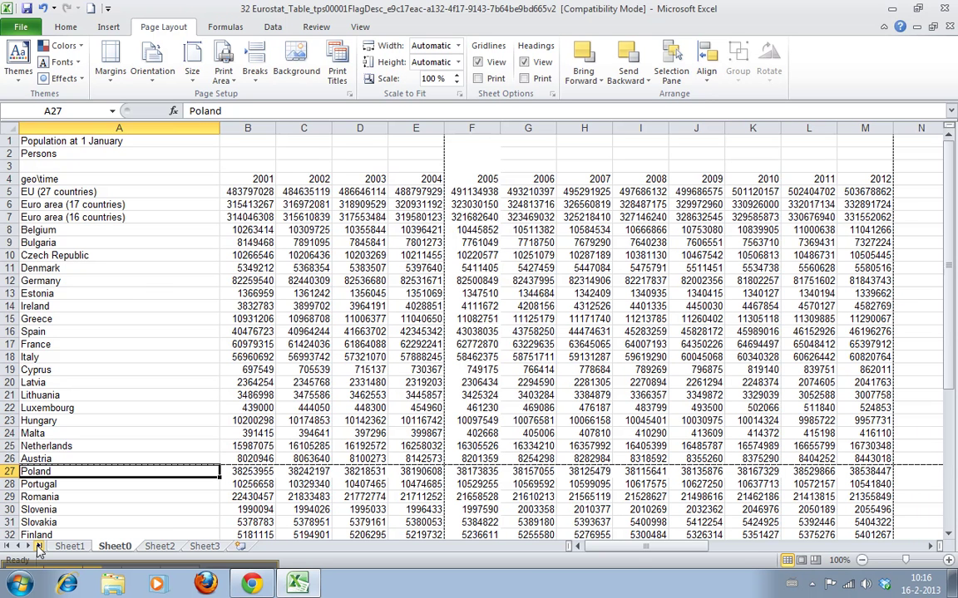
Step: Check in the print preview how the page break above Poland divides the table and chart, and return to the worksheet
click(349, 94)
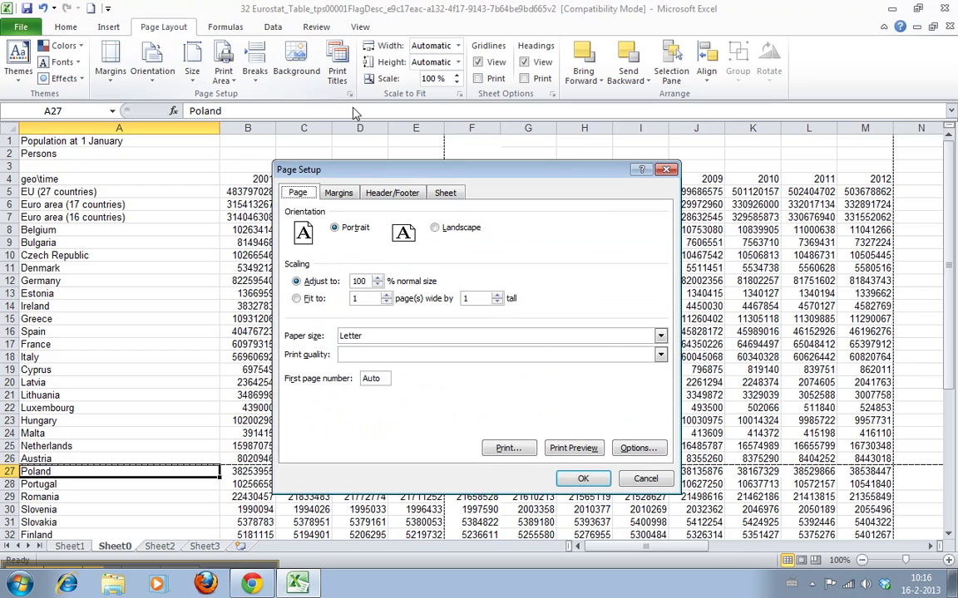
click(573, 449)
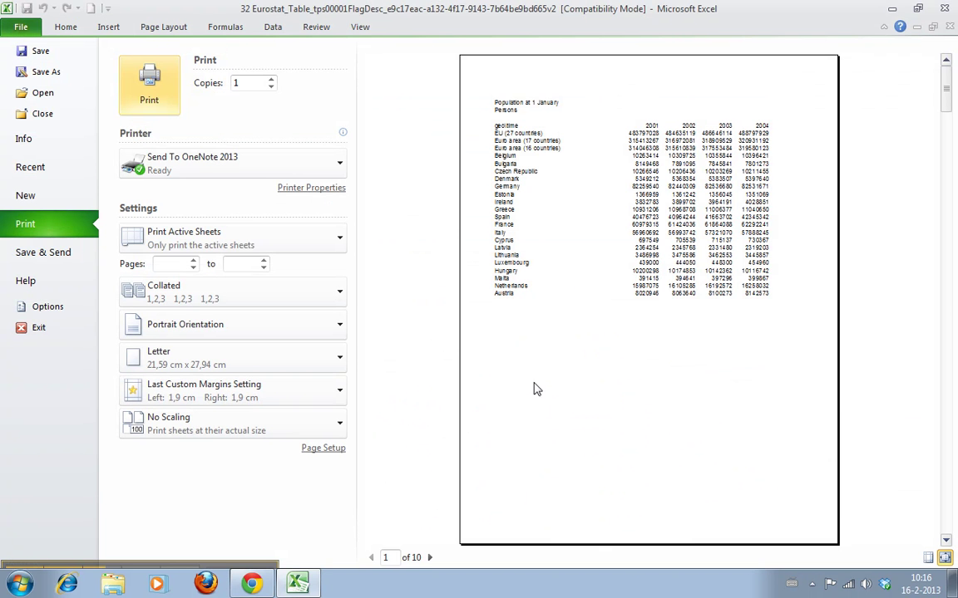
click(429, 557)
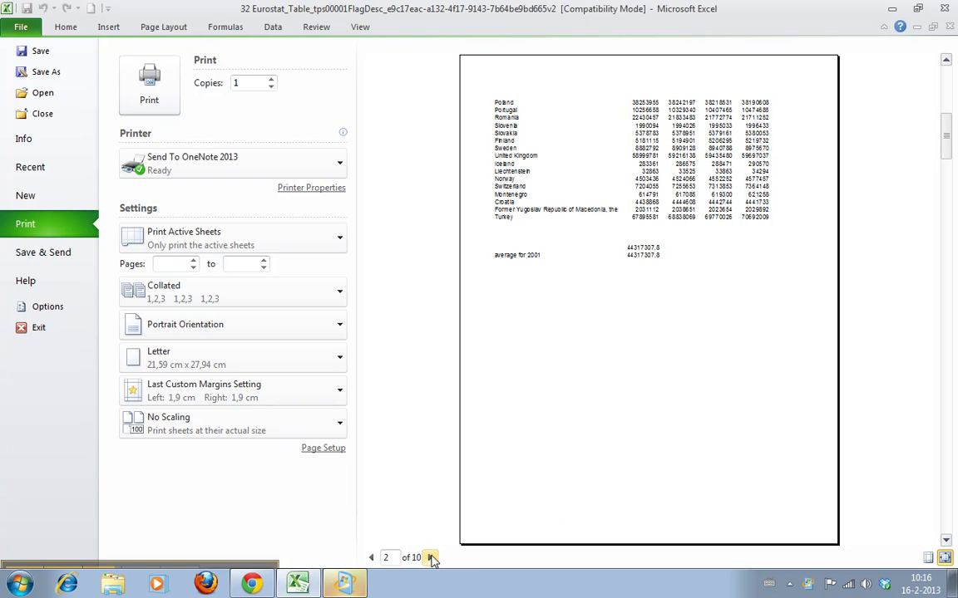
click(431, 558)
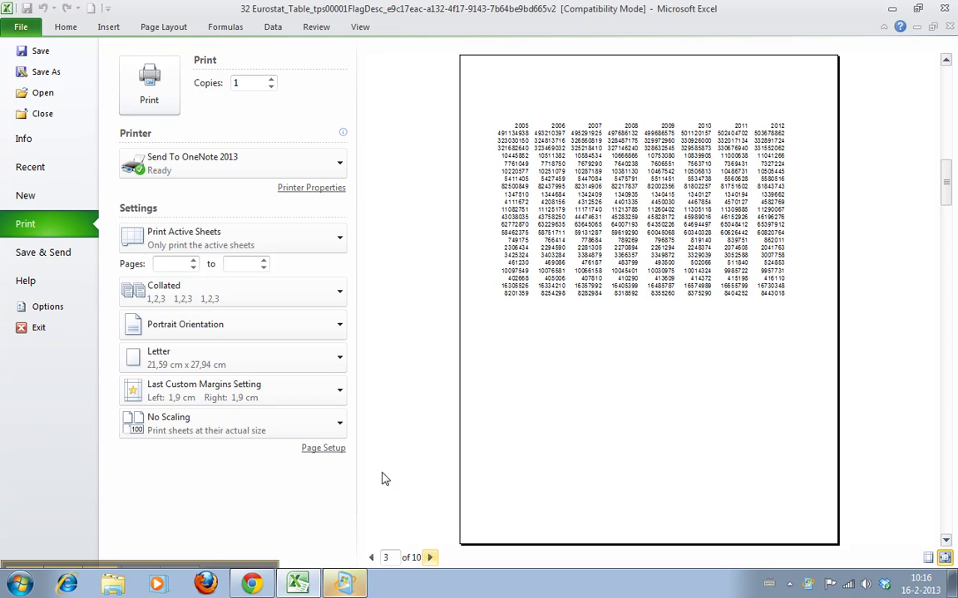
click(431, 558)
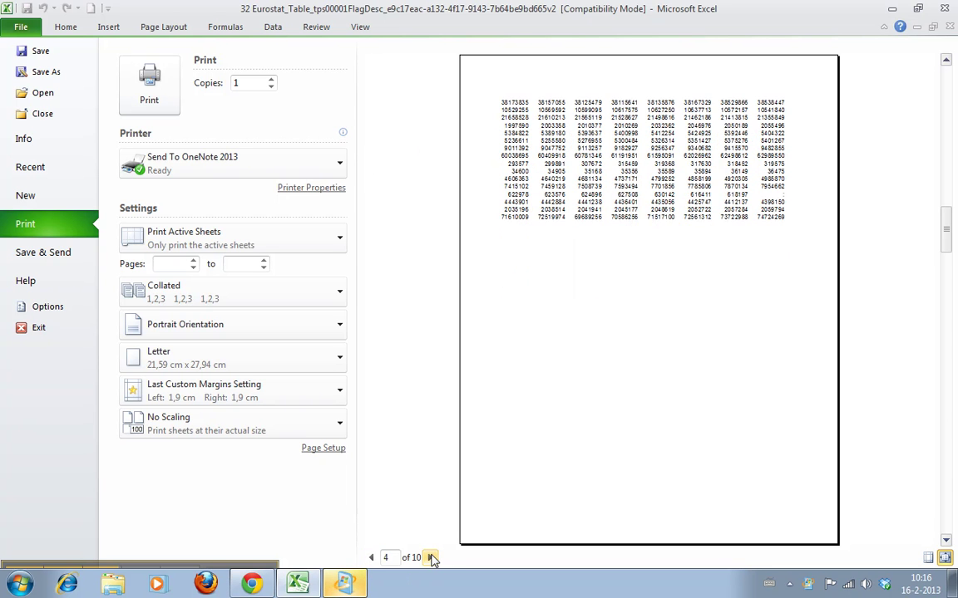
click(431, 558)
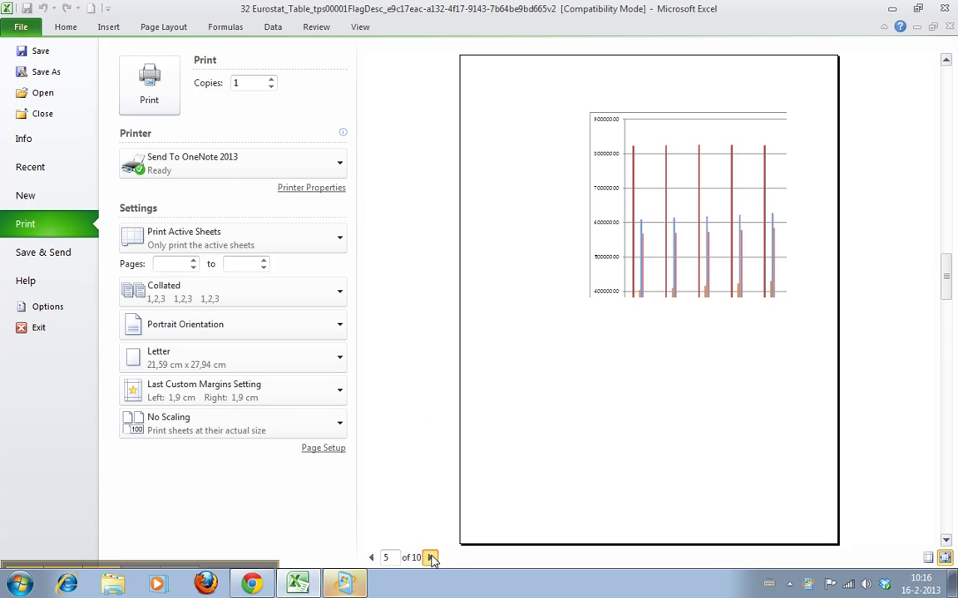
click(431, 558)
click(371, 558)
click(371, 558)
click(371, 557)
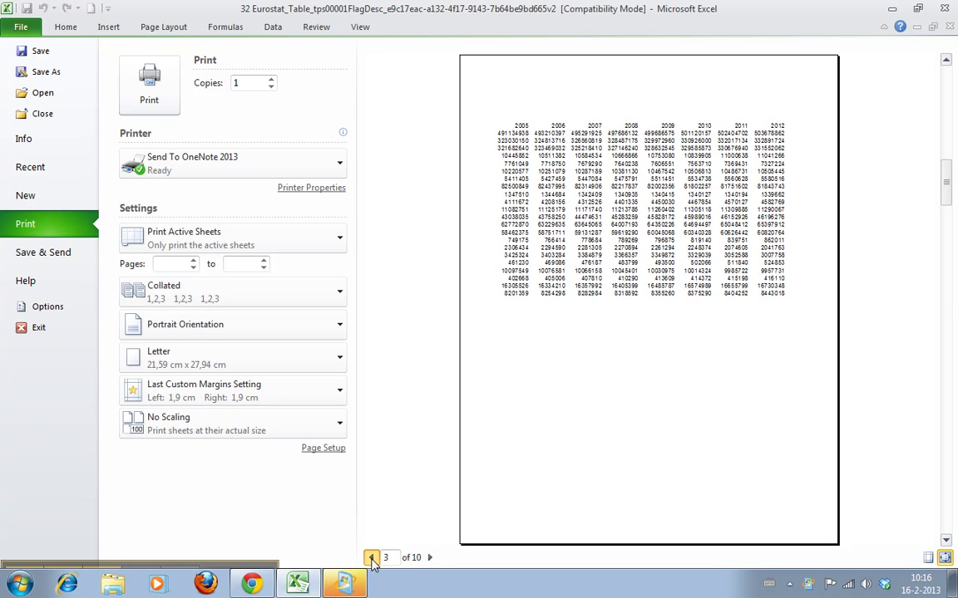
click(371, 558)
click(371, 558)
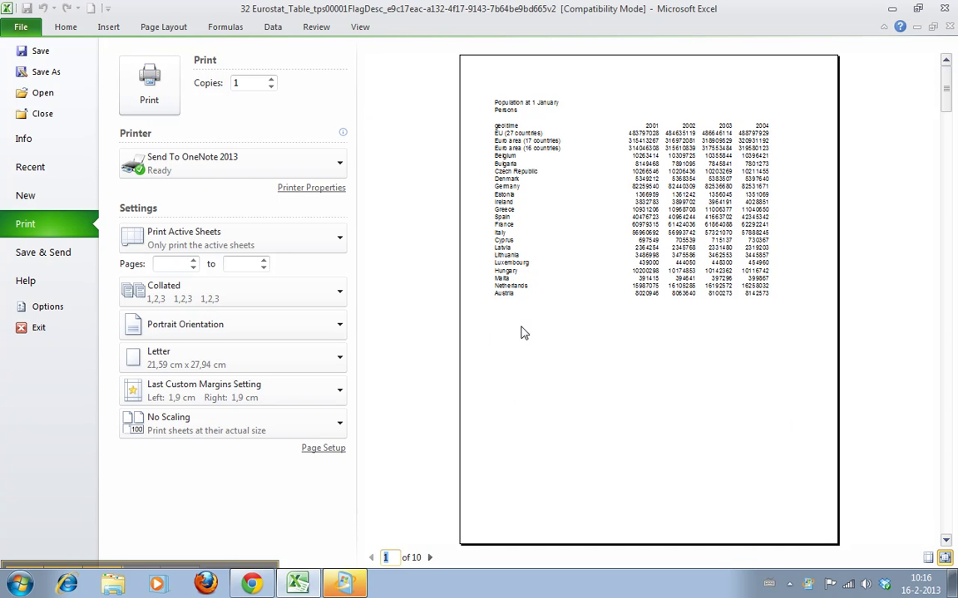
click(164, 27)
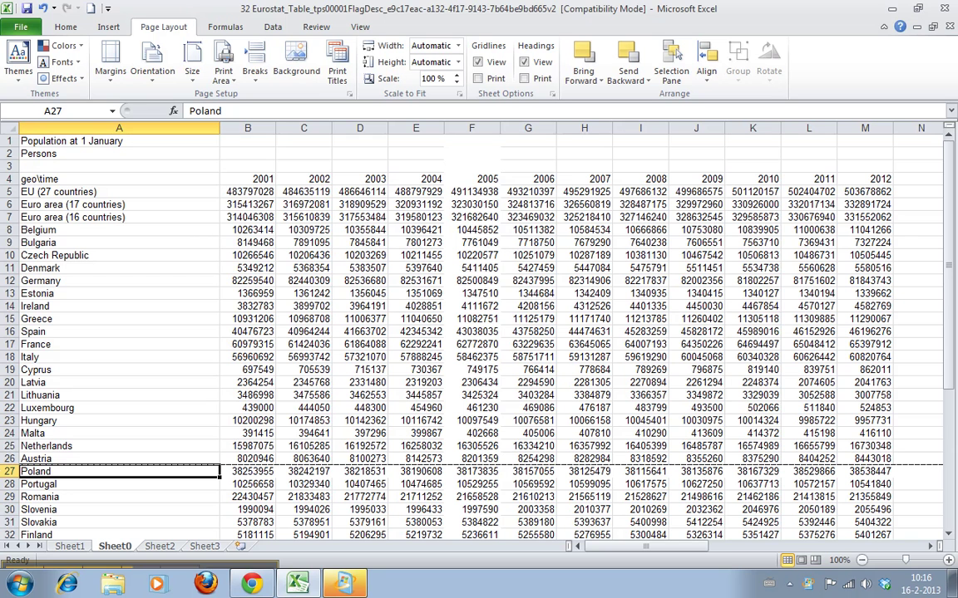
Step: Remove the page break above the Poland row (row 27)
click(5, 471)
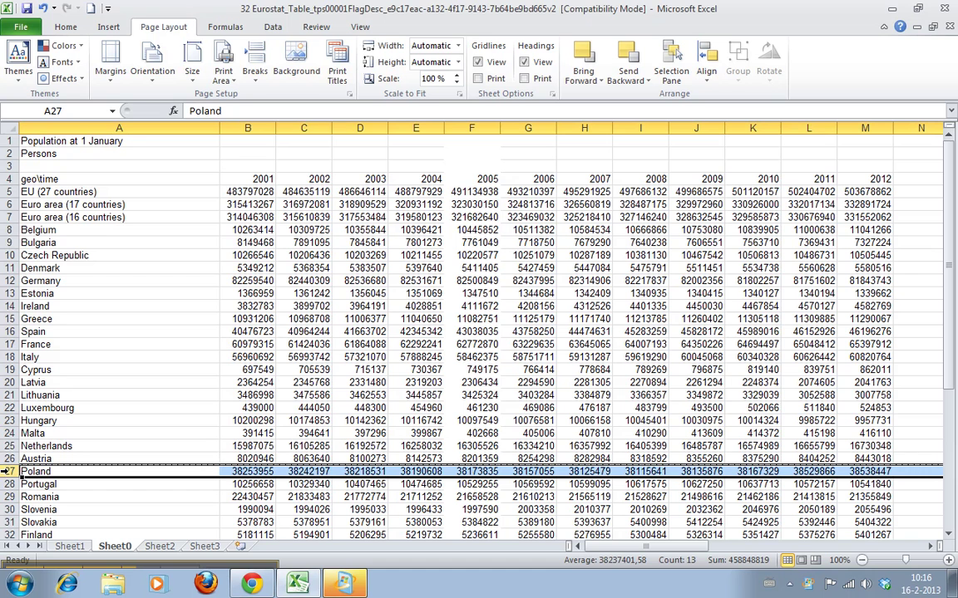
click(259, 60)
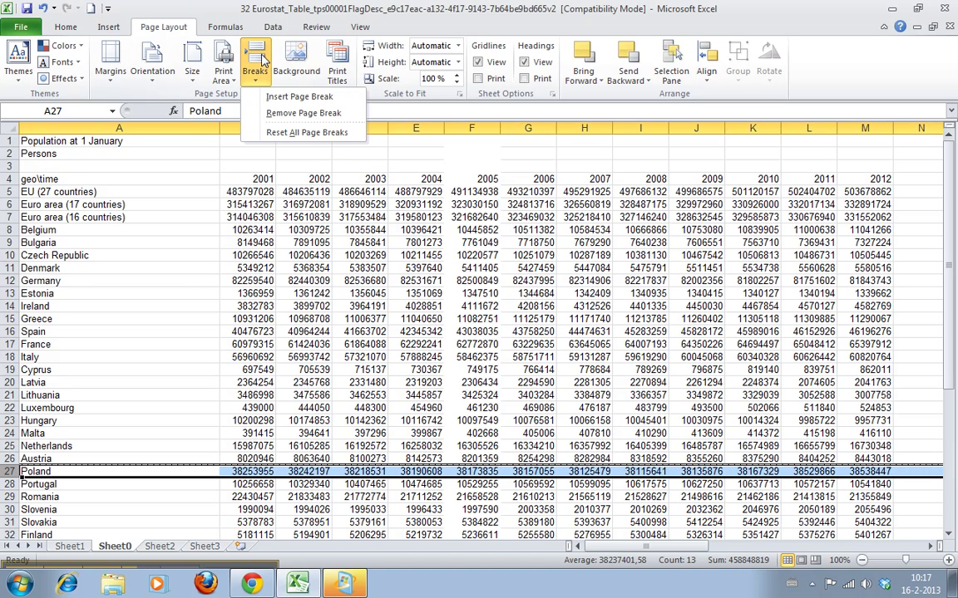
click(281, 116)
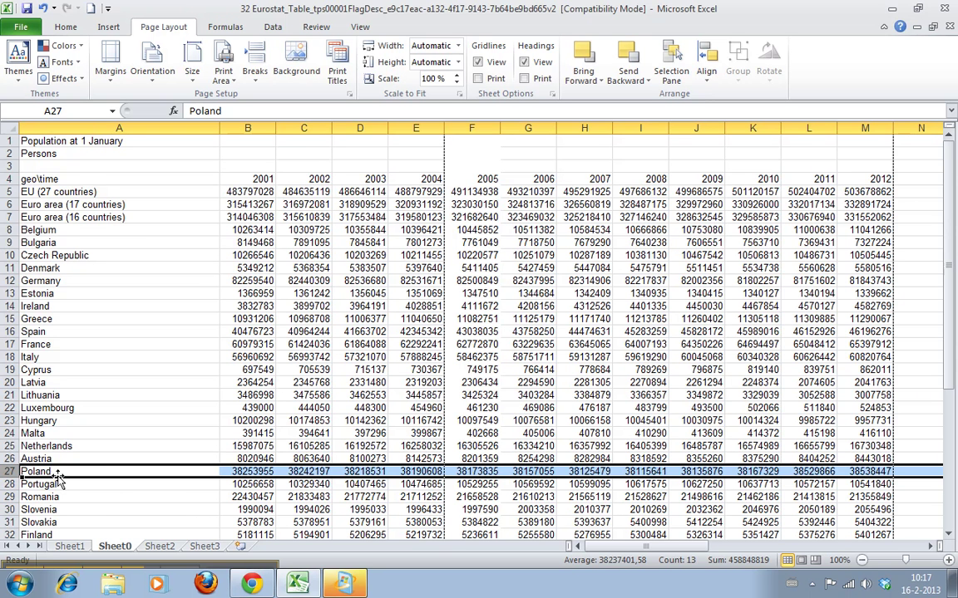
Step: Insert a horizontal page break above the Portugal row (row 28)
click(8, 484)
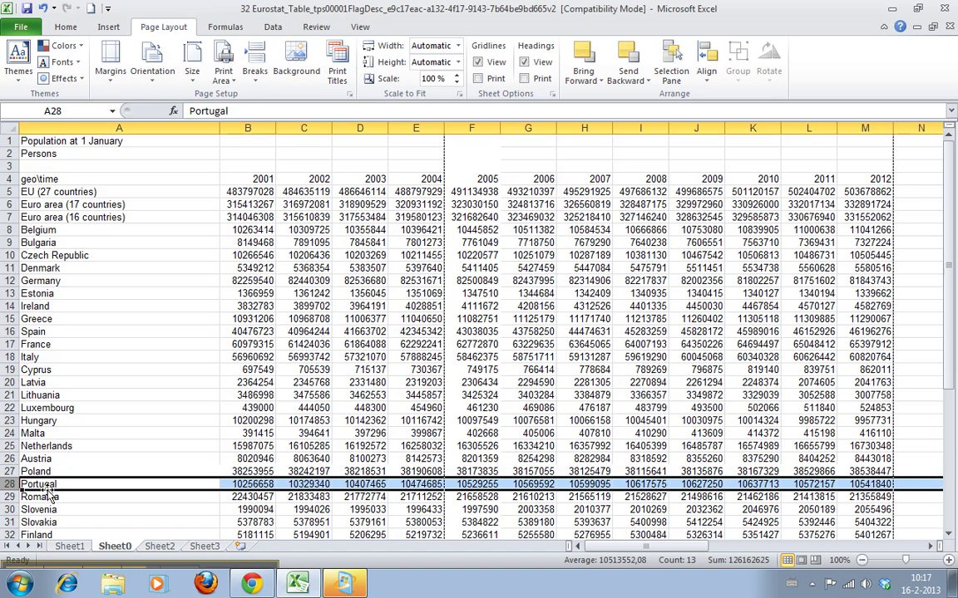
click(255, 67)
click(298, 97)
click(247, 281)
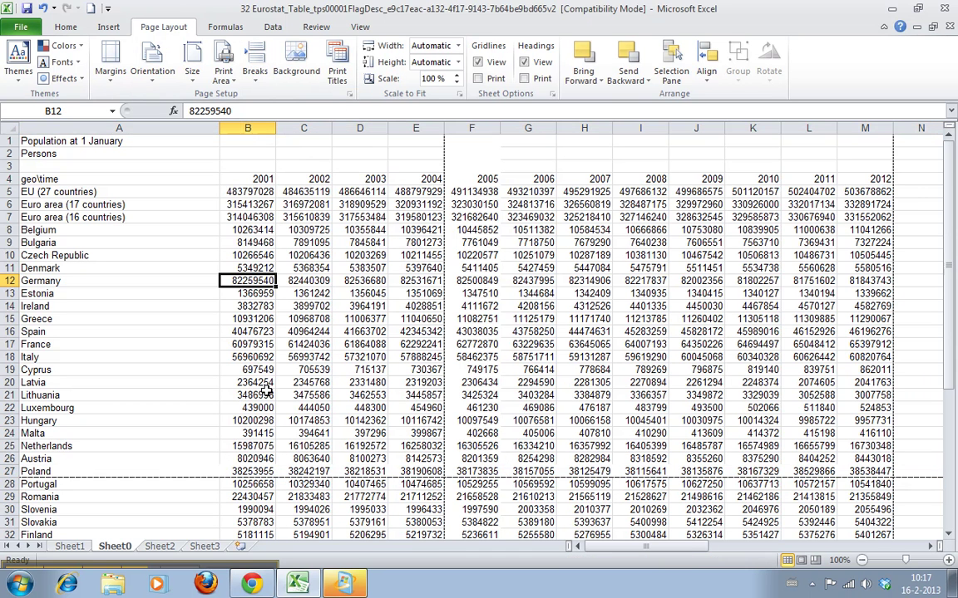
Step: Try to insert a vertical page break before column C
click(303, 128)
click(254, 71)
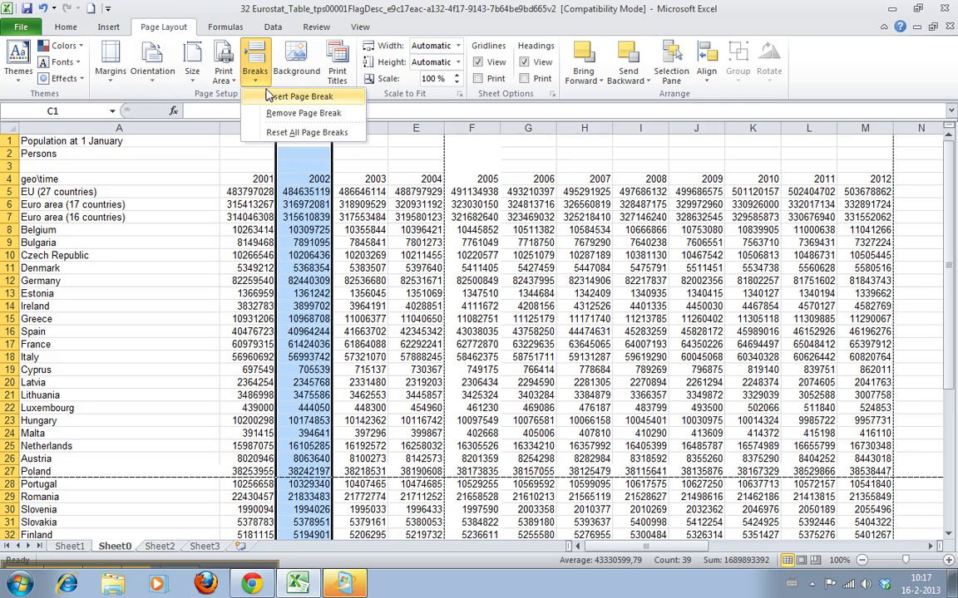
click(275, 96)
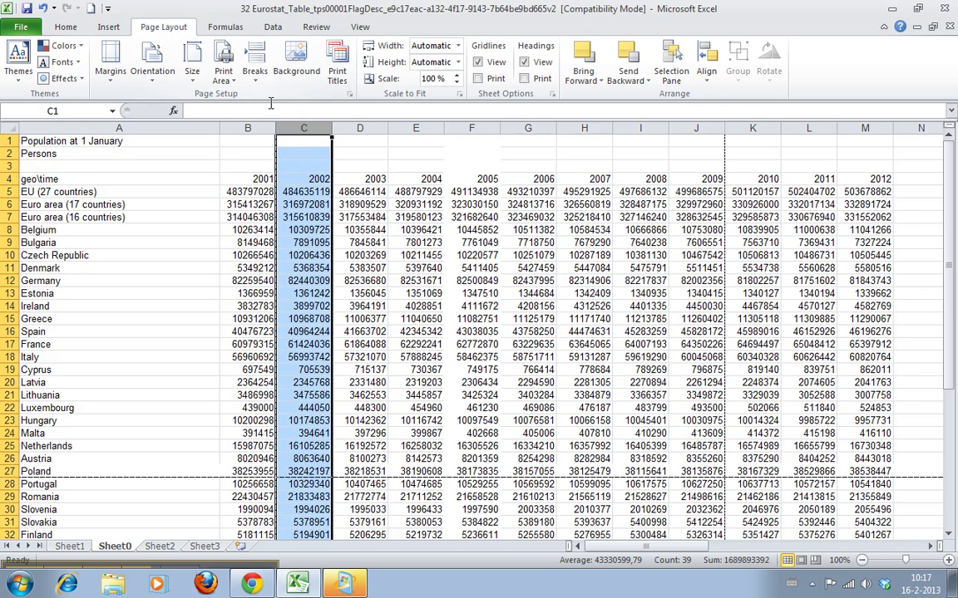
click(304, 230)
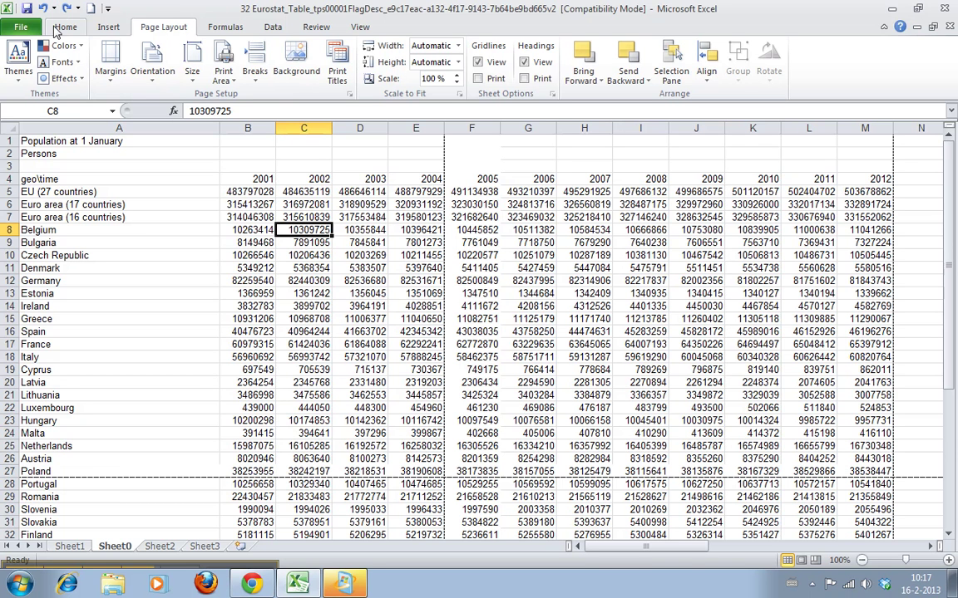
Step: Insert a vertical page break between the 2001 and 2002 columns, left of column C
click(284, 129)
click(254, 70)
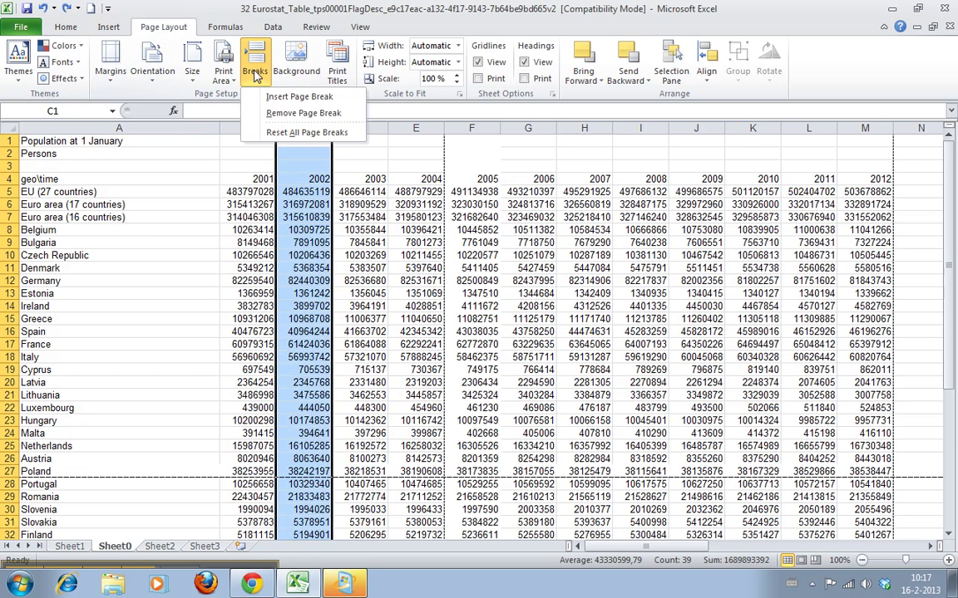
click(286, 98)
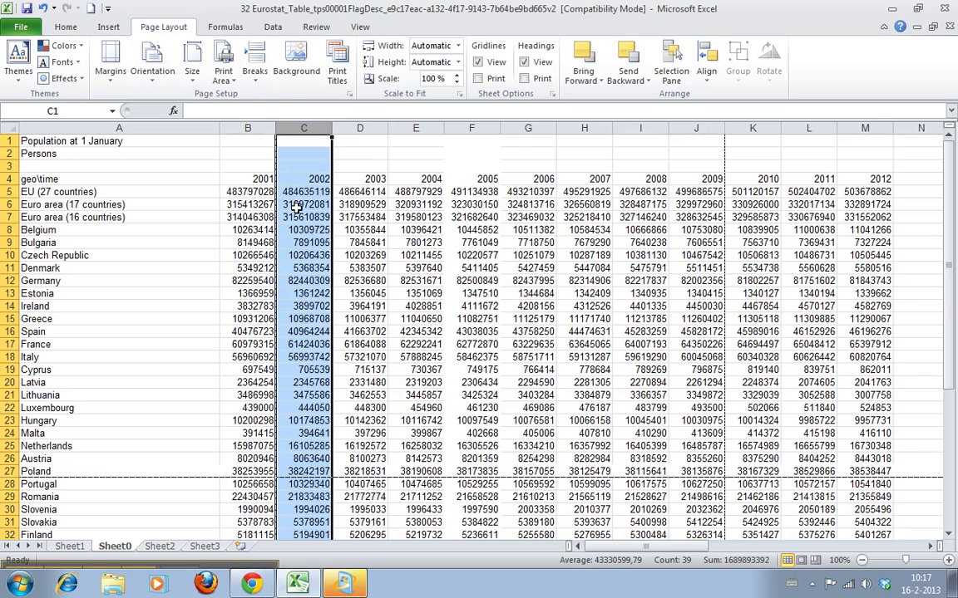
click(356, 323)
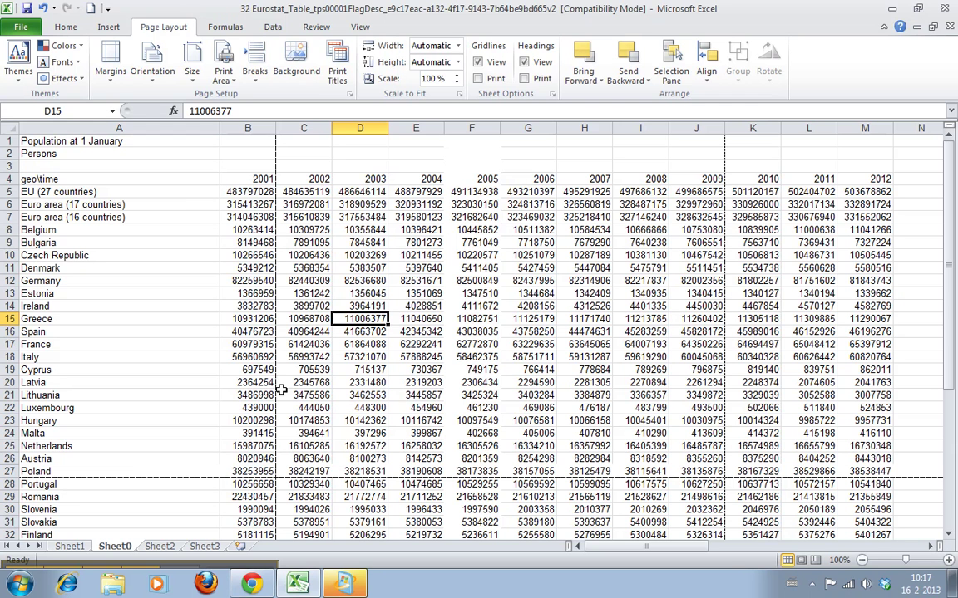
Step: Check the first four pages in the print preview for the row and column page breaks, and return to the worksheet
click(350, 95)
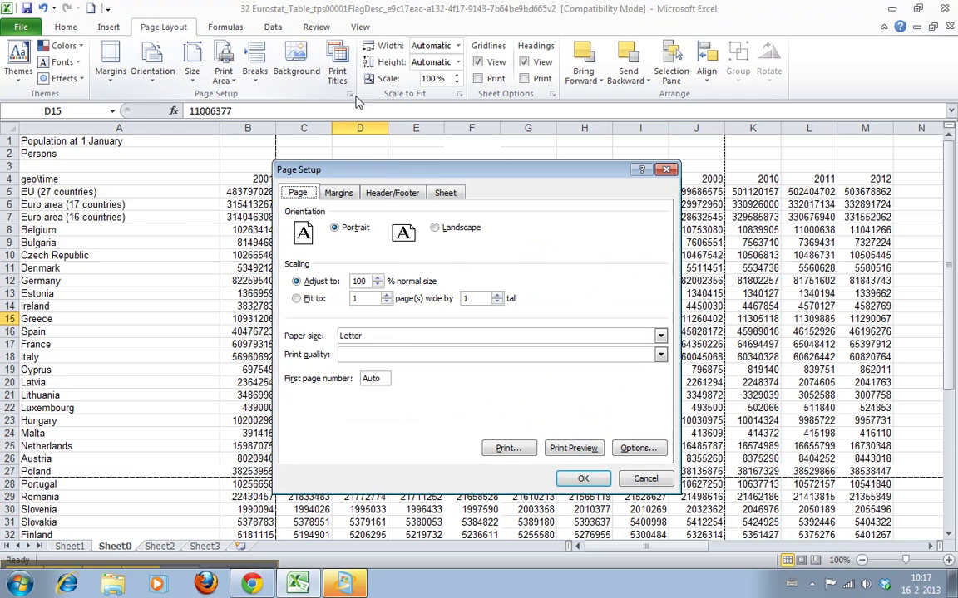
click(571, 449)
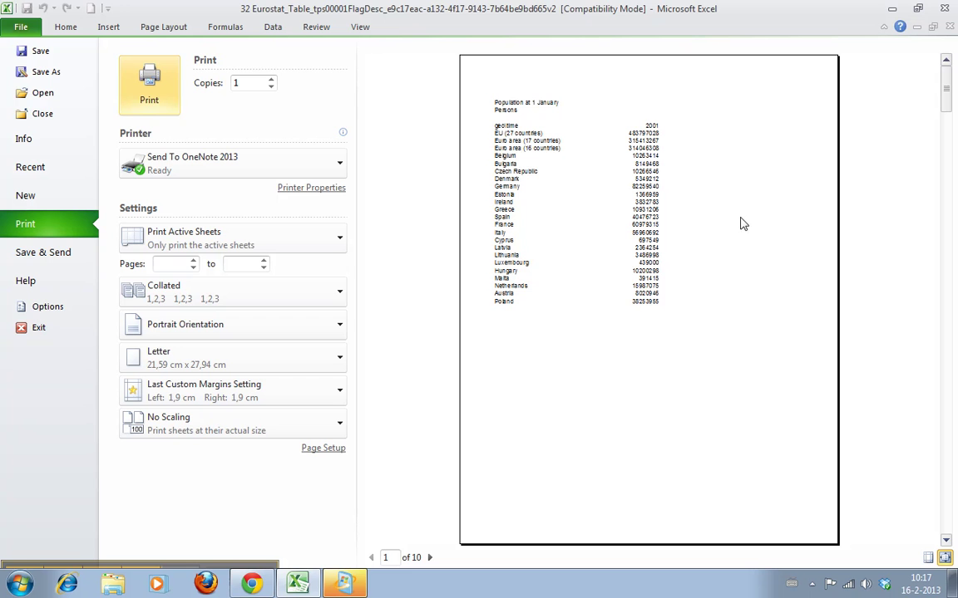
click(429, 557)
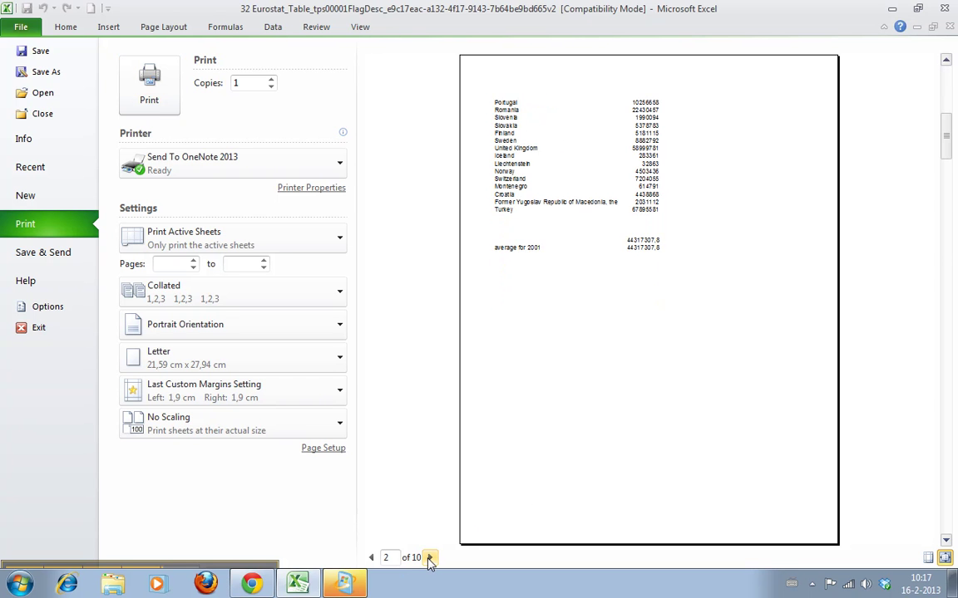
click(430, 557)
click(430, 557)
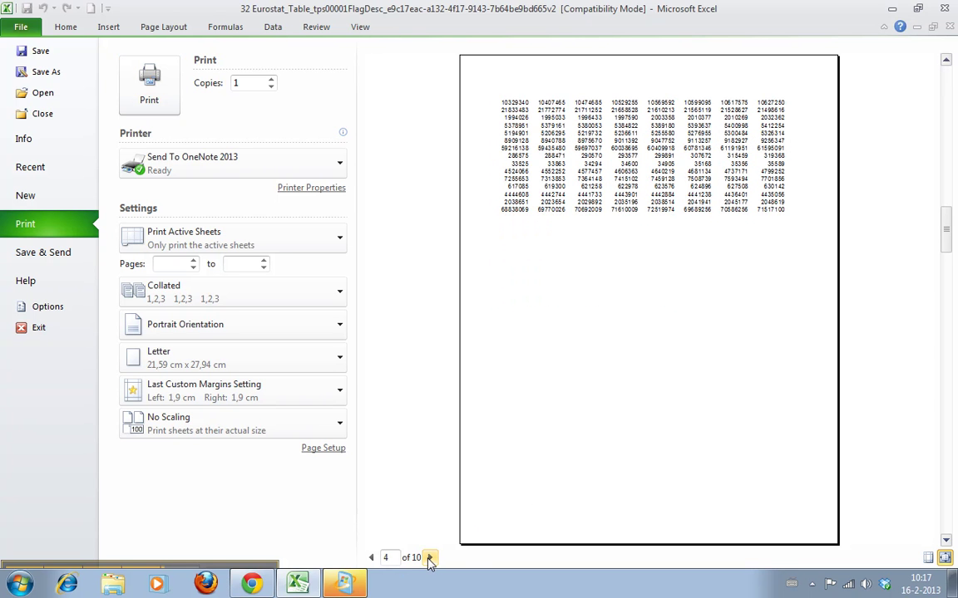
click(151, 27)
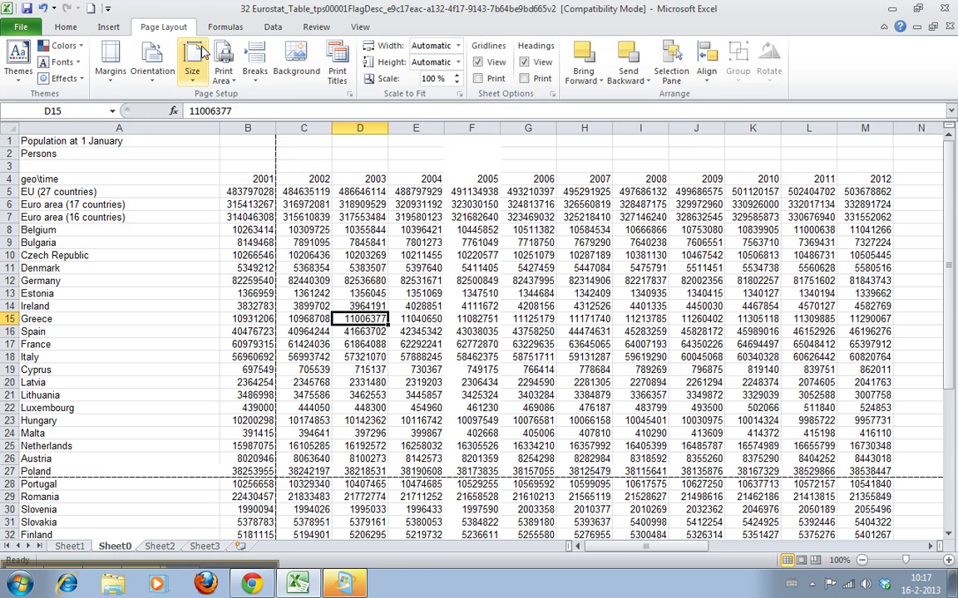